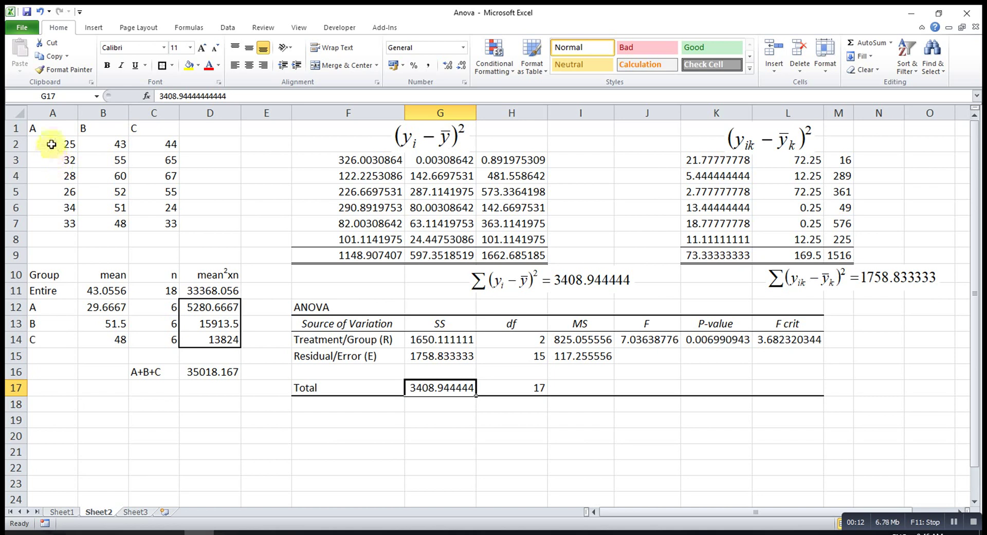
- Examine the mean formulas for groups A and B and for the entire data set against their source values
{"action": "left_click", "coordinate": [86, 308]}
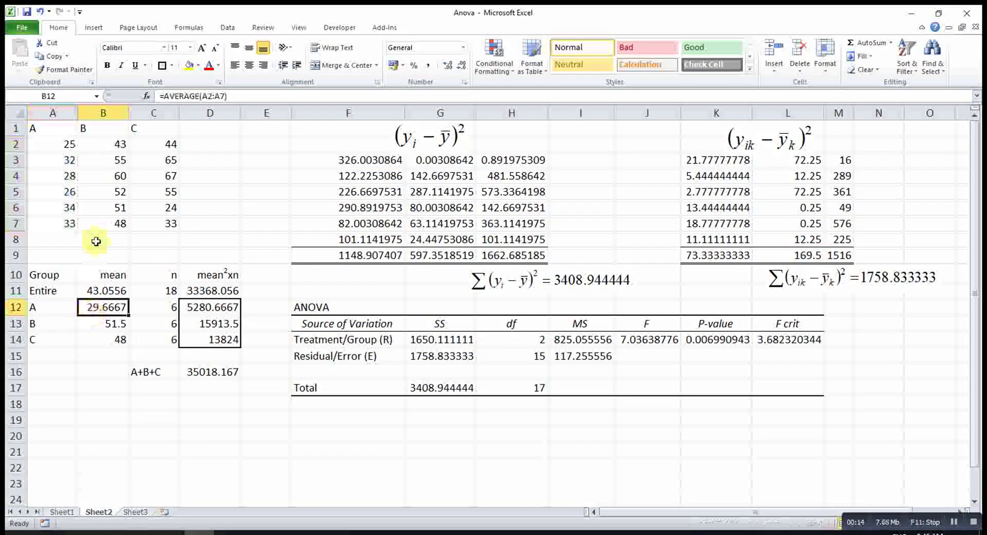
{"action": "left_click_drag", "start_coordinate": [116, 145], "coordinate": [116, 224]}
{"action": "left_click", "coordinate": [108, 325]}
{"action": "left_click_drag", "start_coordinate": [48, 145], "coordinate": [159, 222]}
{"action": "left_click", "coordinate": [112, 289]}
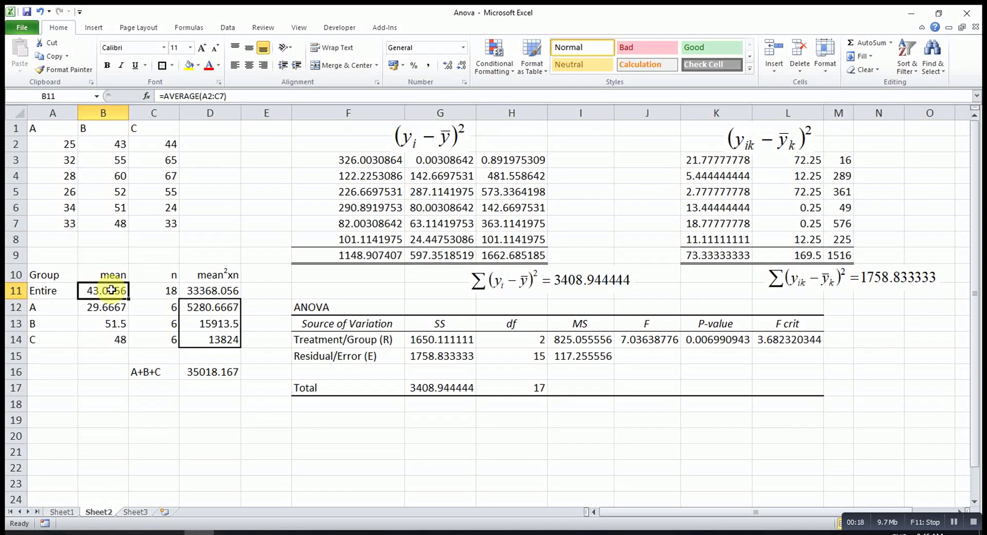
- Review how group A's values and mean feed the within-group squared deviations in K3:M8 and the Residual/Error SS
{"action": "left_click", "coordinate": [51, 143]}
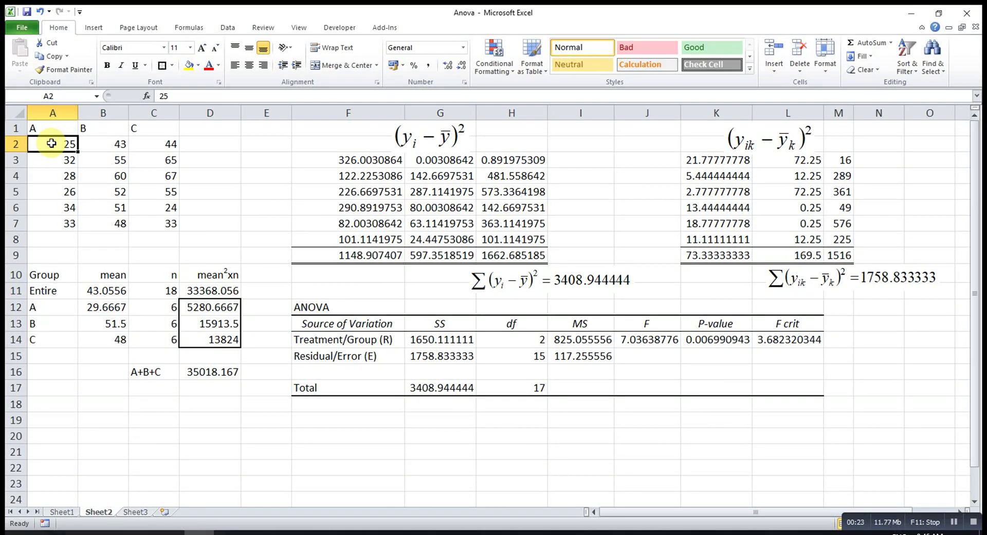
{"action": "left_click", "coordinate": [98, 306]}
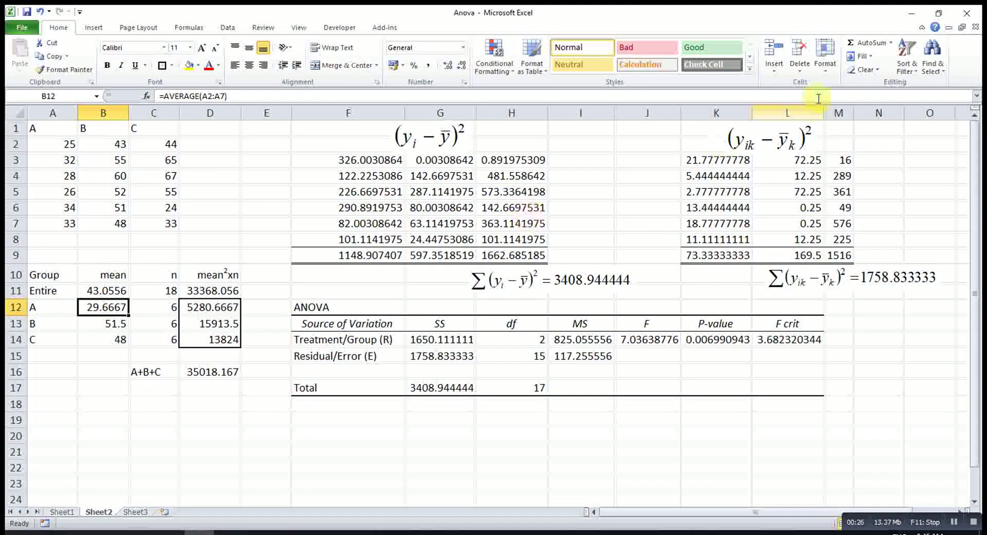
{"action": "left_click", "coordinate": [700, 161]}
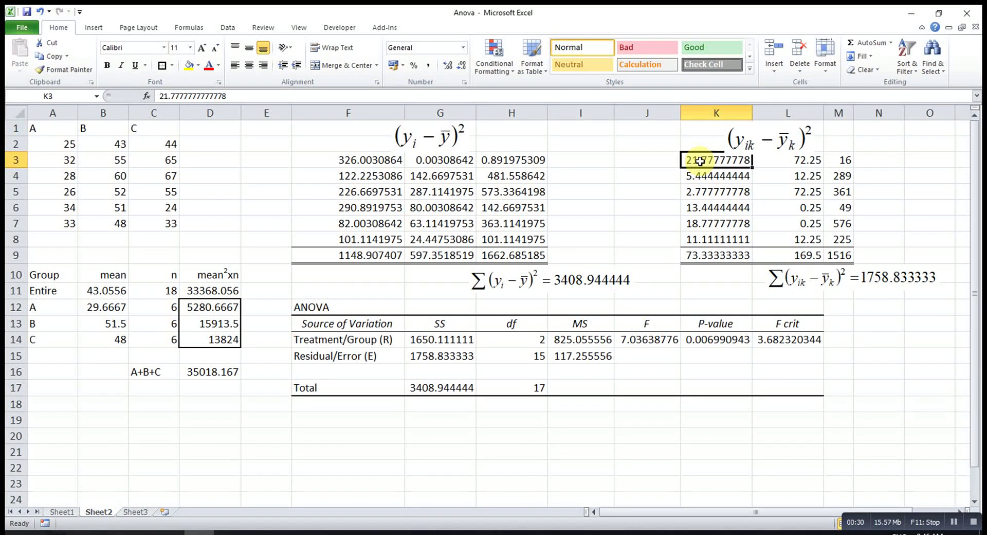
{"action": "left_click_drag", "start_coordinate": [700, 160], "coordinate": [838, 241]}
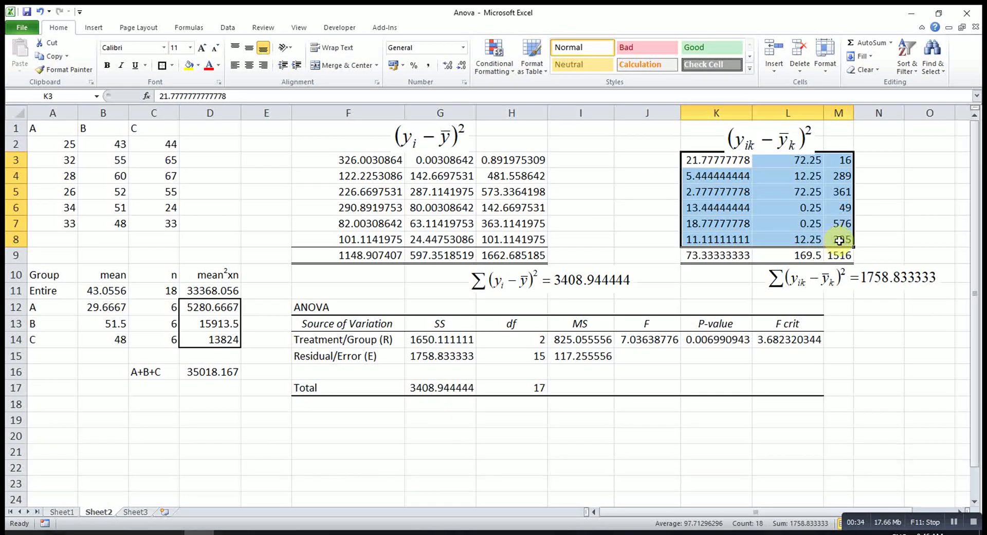
{"action": "left_click", "coordinate": [430, 355]}
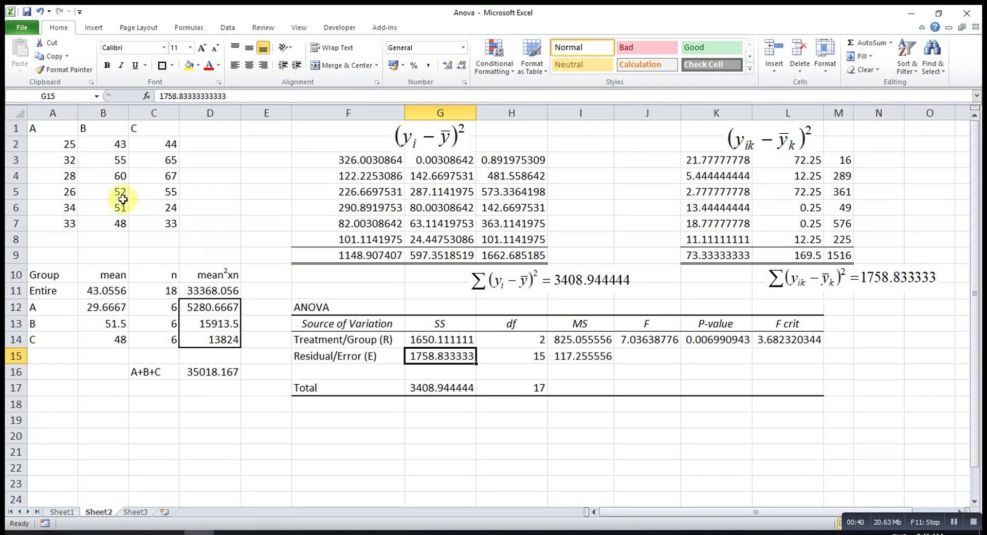
- Review how the data and the entire mean feed the squared deviations in F3:H8 and the Total SS
{"action": "left_click", "coordinate": [37, 142]}
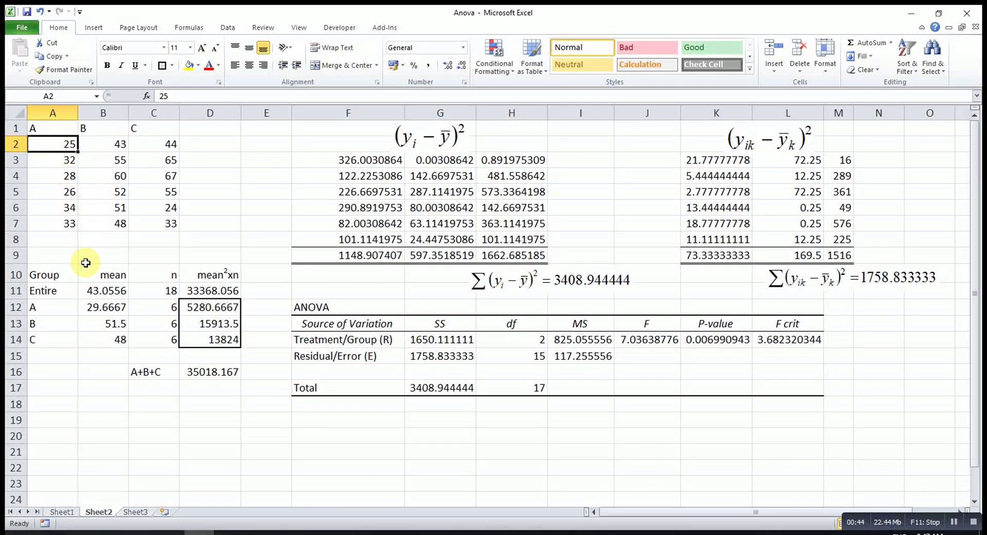
{"action": "left_click", "coordinate": [110, 292]}
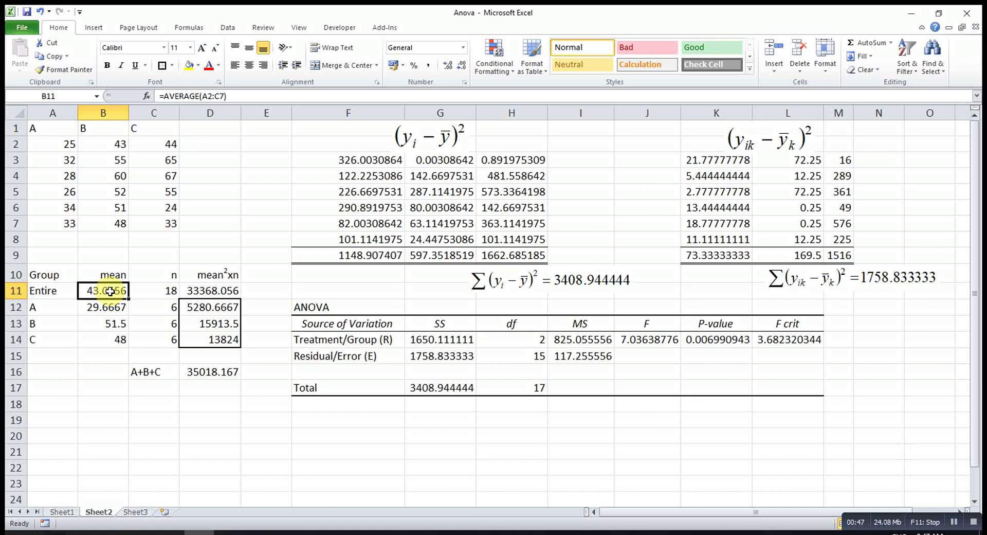
{"action": "left_click", "coordinate": [329, 160]}
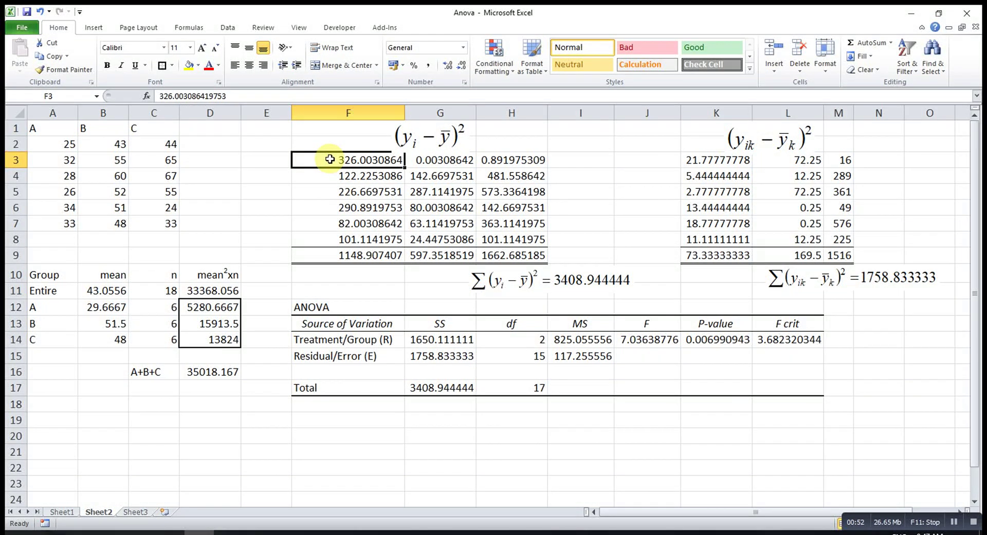
{"action": "left_click_drag", "start_coordinate": [330, 159], "coordinate": [506, 242]}
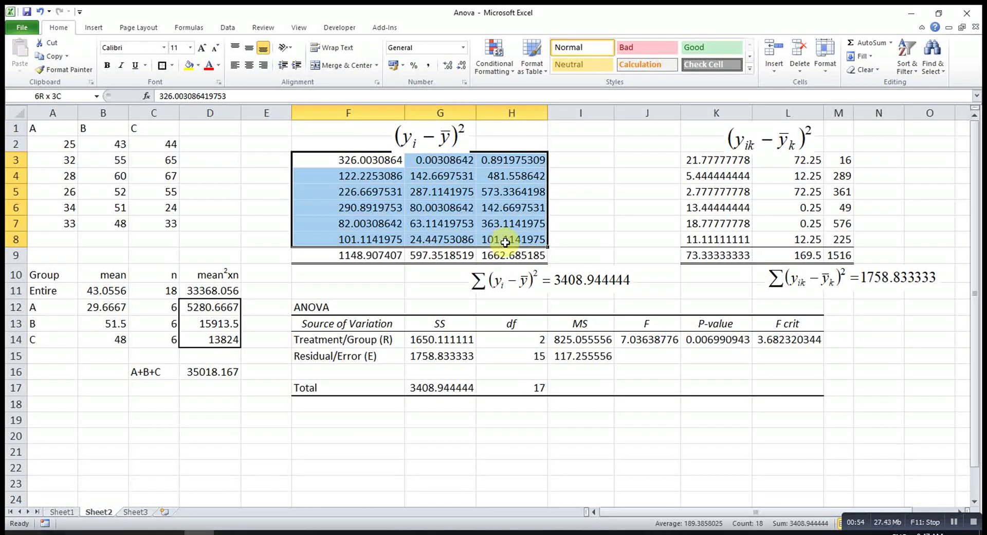
{"action": "left_click", "coordinate": [445, 391]}
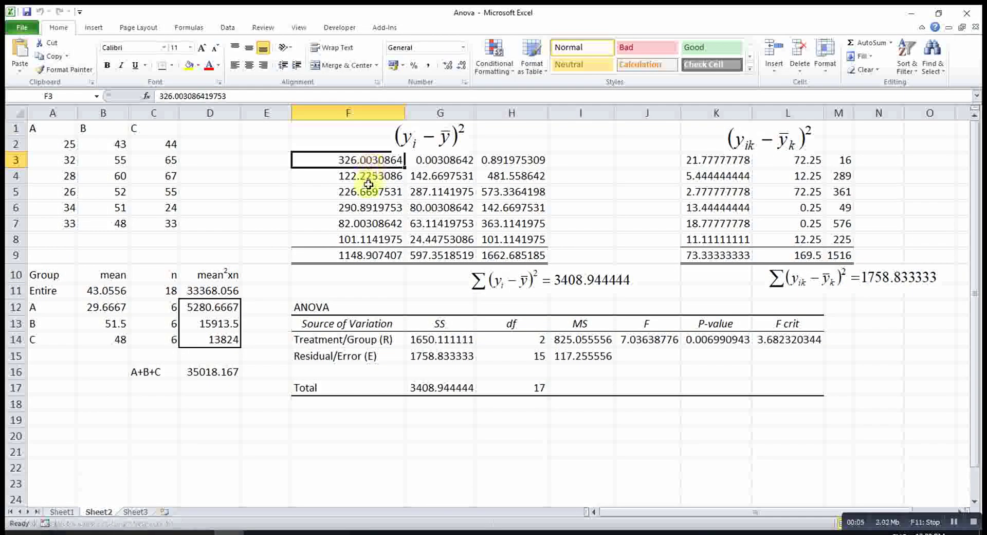
{"action": "left_click", "coordinate": [439, 223]}
{"action": "left_click", "coordinate": [514, 191]}
{"action": "left_click", "coordinate": [394, 179]}
{"action": "left_click", "coordinate": [457, 208]}
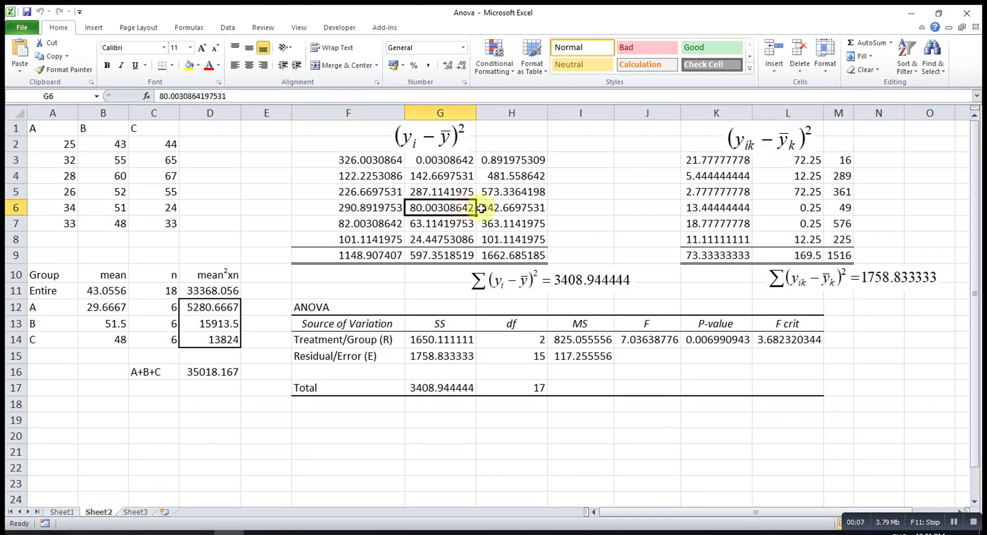
{"action": "left_click", "coordinate": [496, 208]}
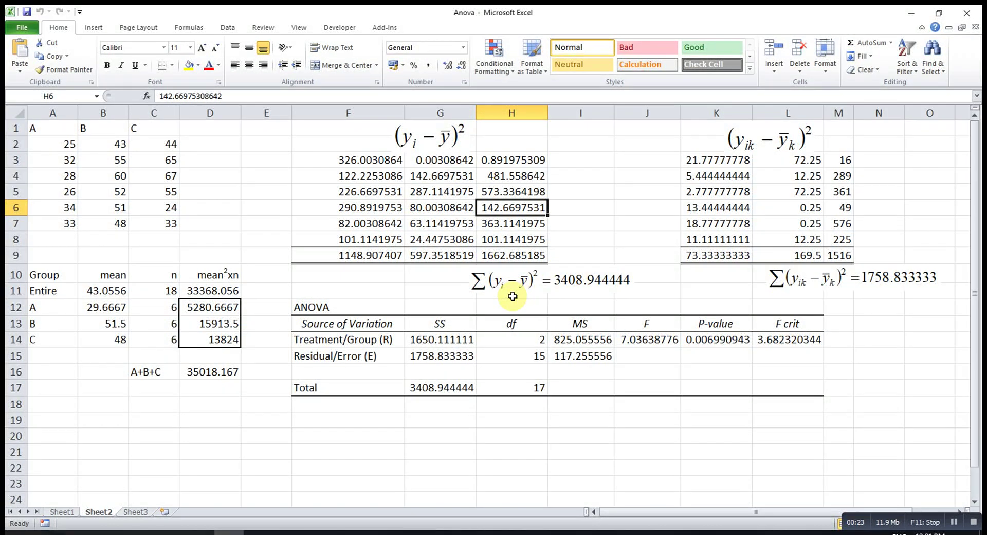
- Switch to the RC fx-570VN PLUS calculator emulator and set it to STAT mode with the 1-VAR type
{"action": "left_click", "coordinate": [270, 533]}
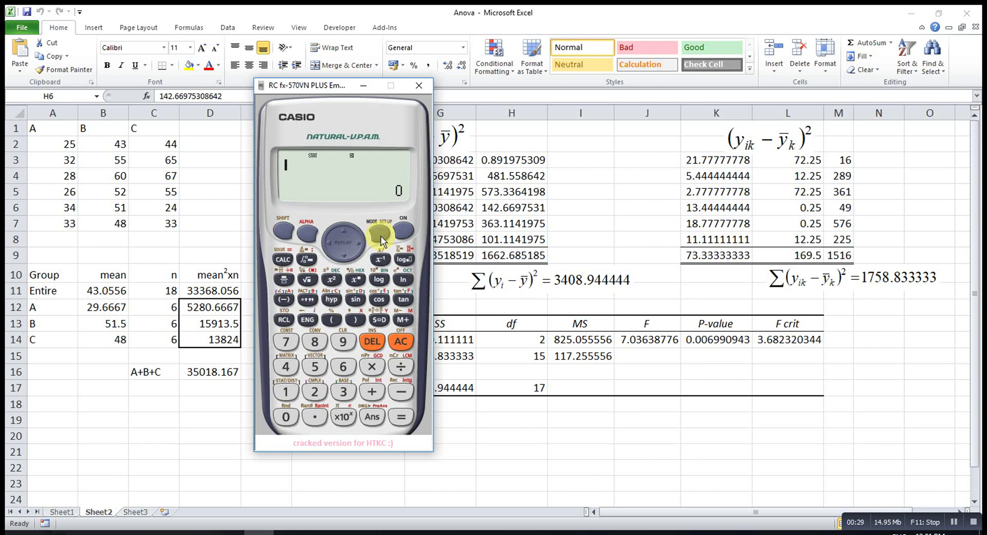
{"action": "left_click", "coordinate": [379, 233]}
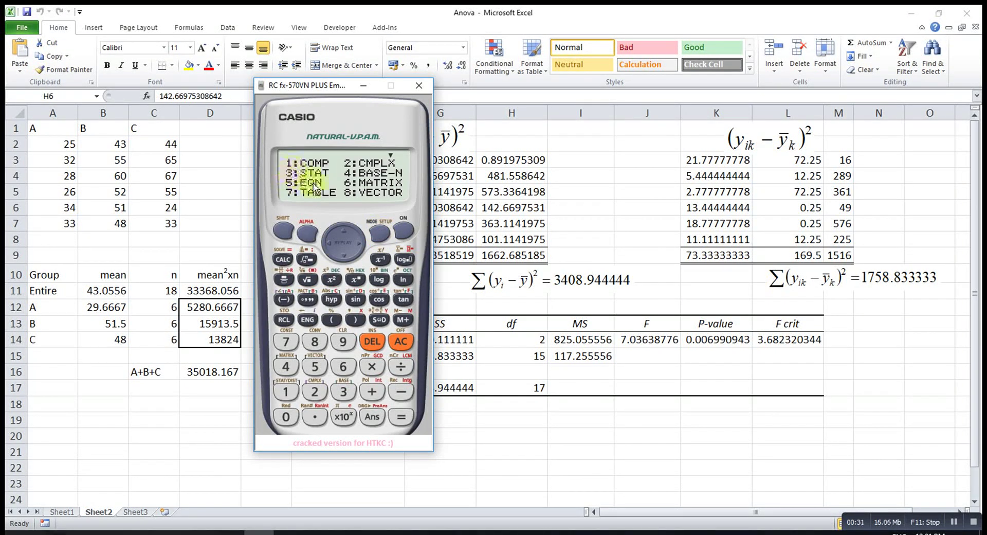
{"action": "left_click", "coordinate": [343, 391]}
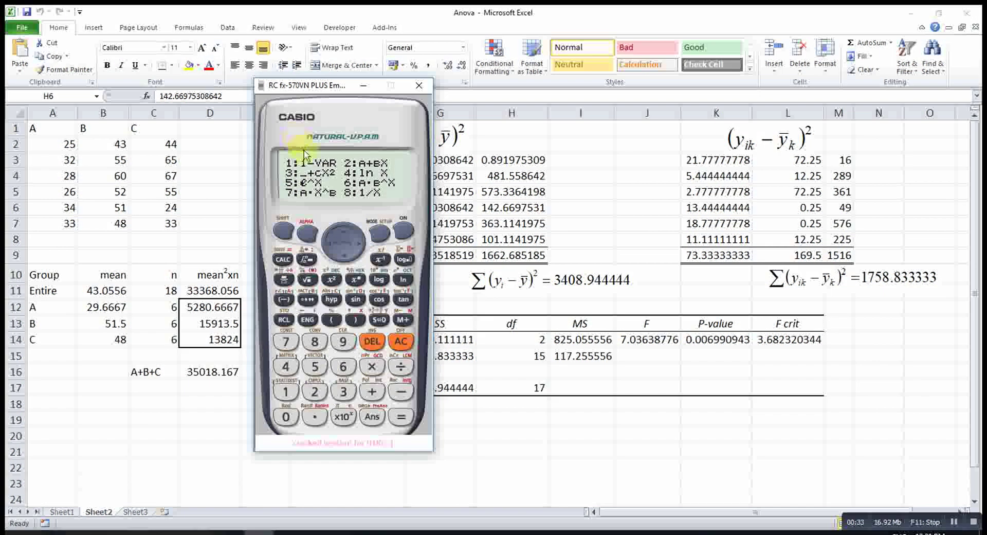
{"action": "left_click", "coordinate": [286, 391]}
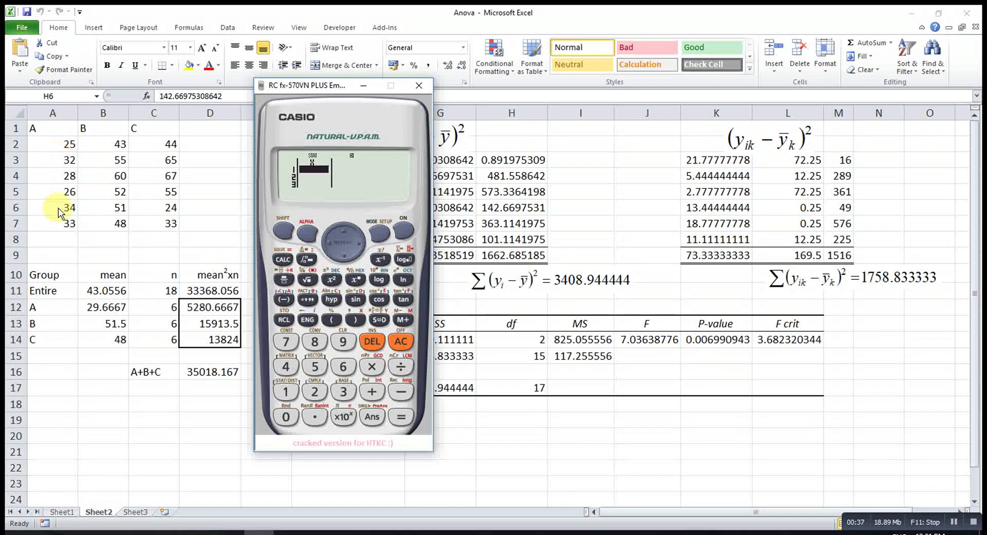
- Enter group A's values 25, 32, 28, 26, 34 and 33 as the calculator's statistics data and leave the data editor
{"action": "left_click", "coordinate": [314, 392]}
{"action": "left_click", "coordinate": [315, 366]}
{"action": "left_click", "coordinate": [401, 417]}
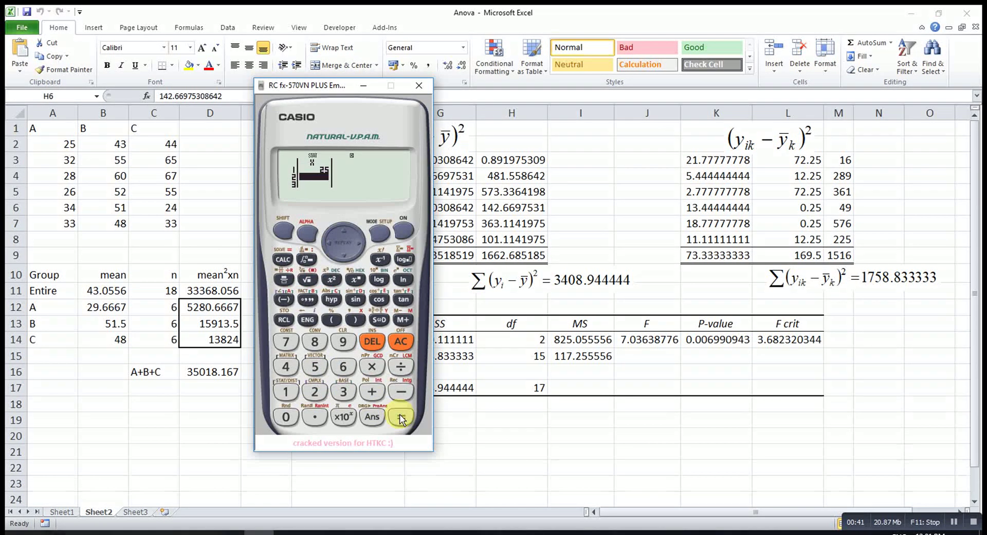
{"action": "left_click", "coordinate": [315, 392]}
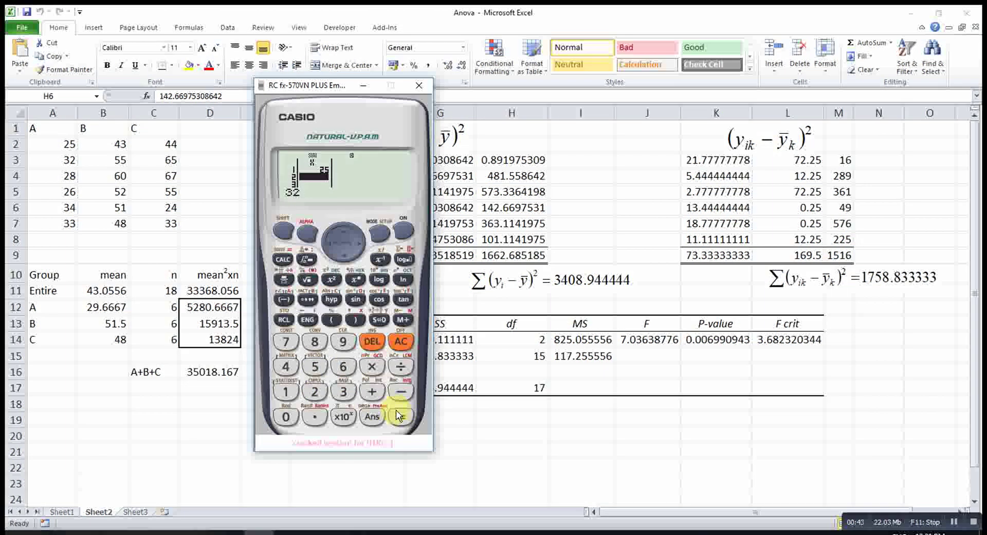
{"action": "left_click", "coordinate": [401, 416]}
{"action": "left_click", "coordinate": [314, 341]}
{"action": "left_click", "coordinate": [401, 416]}
{"action": "left_click", "coordinate": [320, 397]}
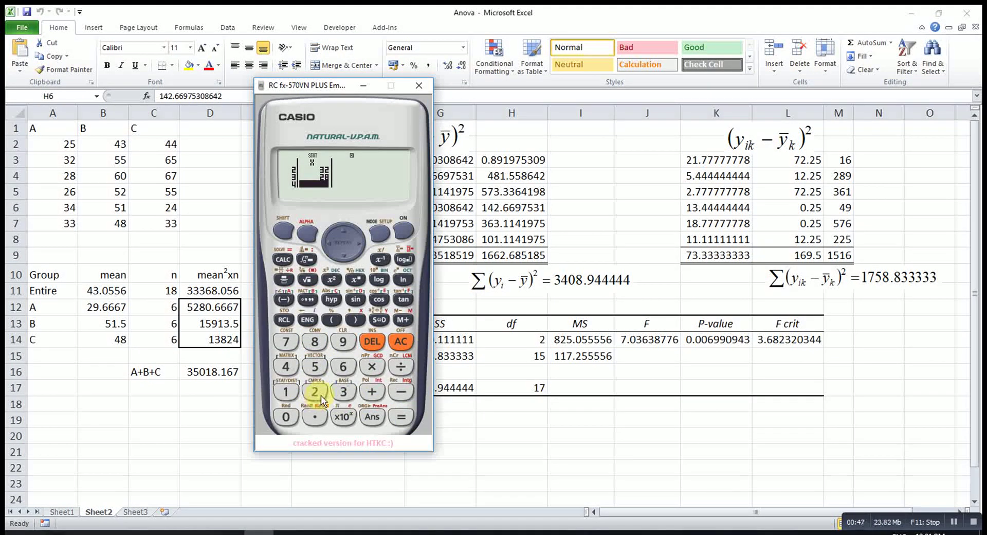
{"action": "left_click", "coordinate": [340, 370]}
{"action": "left_click", "coordinate": [401, 416]}
{"action": "left_click", "coordinate": [344, 392]}
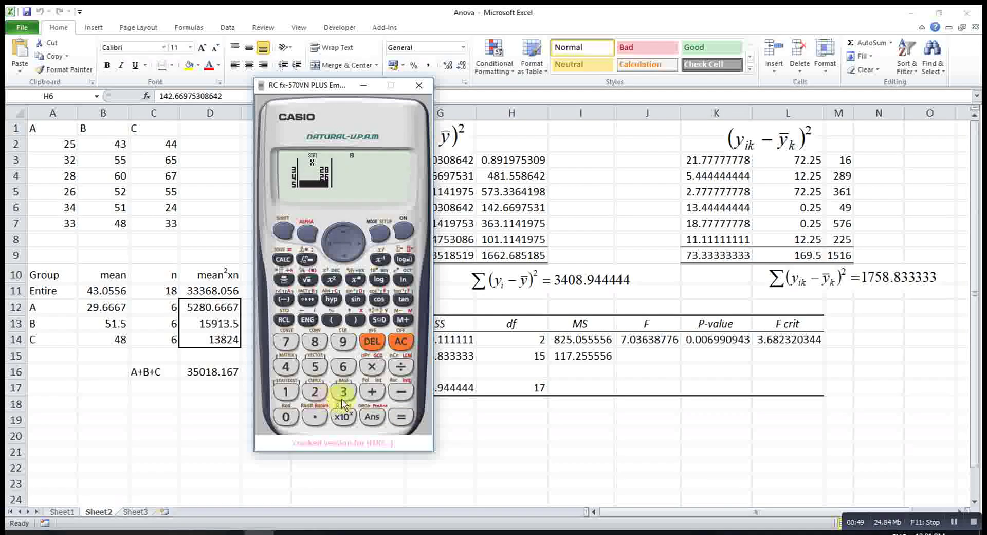
{"action": "left_click", "coordinate": [401, 417]}
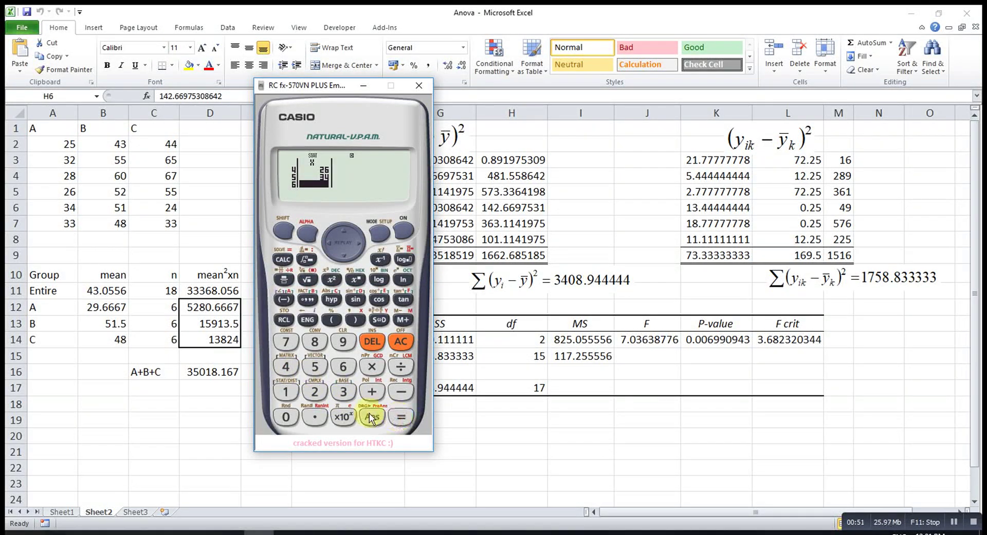
{"action": "left_click", "coordinate": [343, 391]}
{"action": "left_click", "coordinate": [401, 416]}
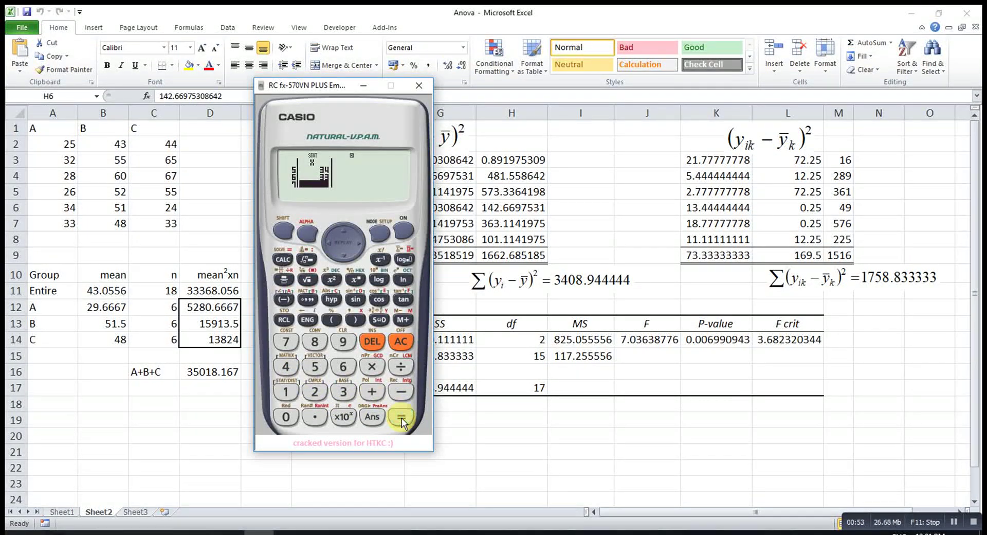
{"action": "left_click", "coordinate": [402, 342]}
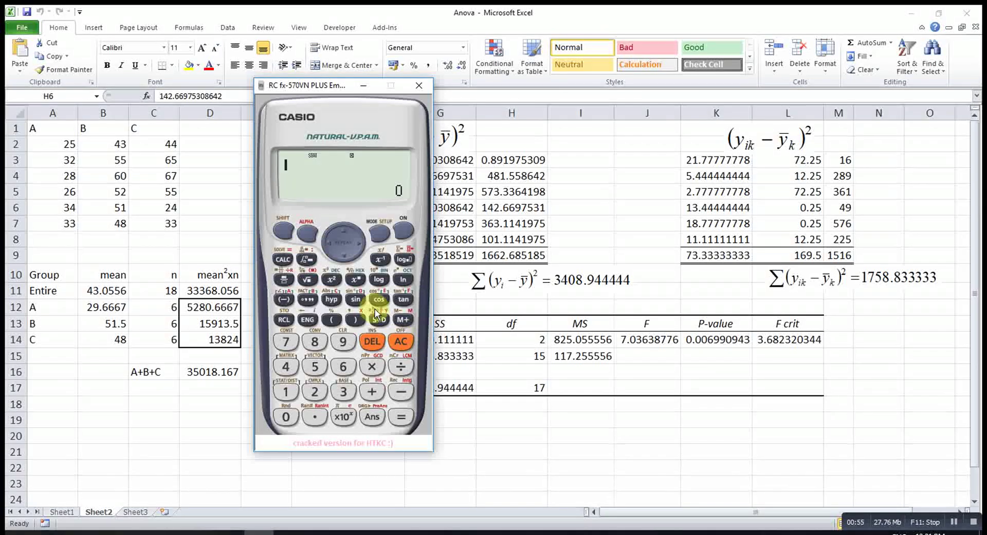
- Calculate the mean x̄ of group A from the entered statistics data
{"action": "left_click", "coordinate": [285, 393]}
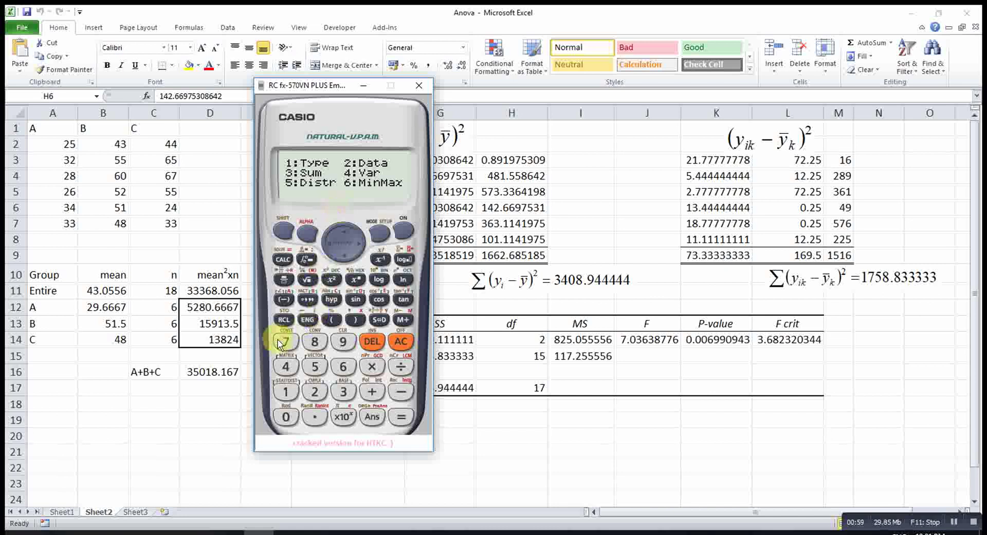
{"action": "left_click", "coordinate": [286, 365]}
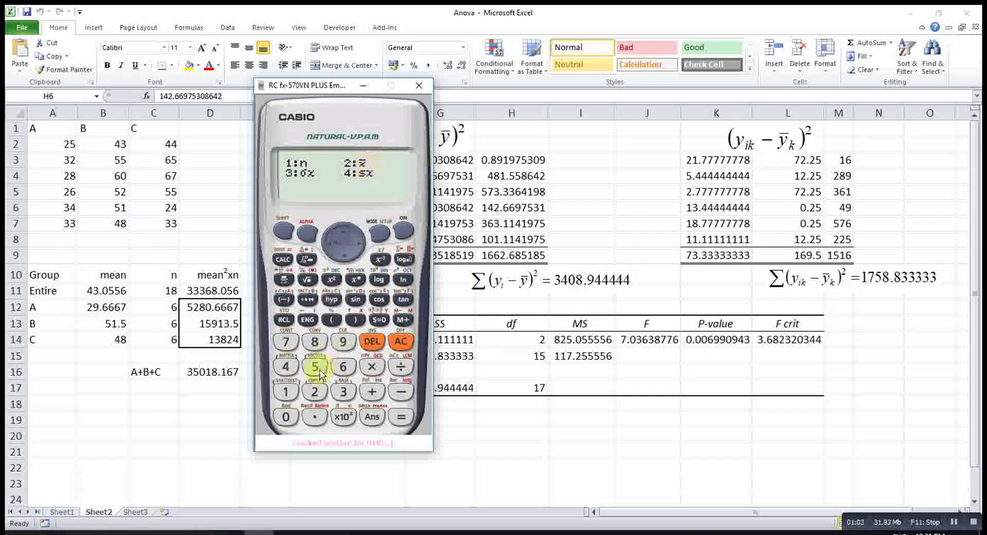
{"action": "left_click", "coordinate": [314, 392]}
{"action": "left_click", "coordinate": [399, 414]}
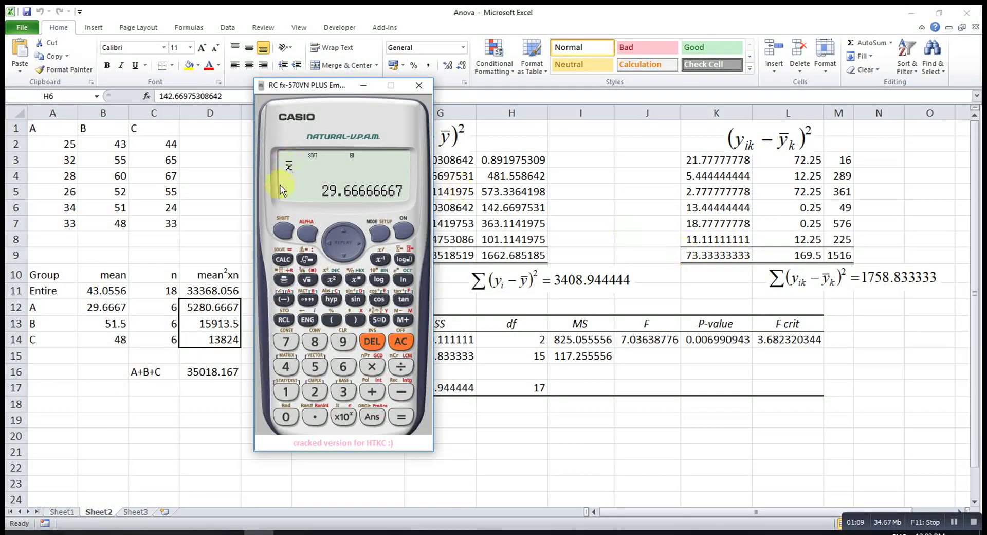
- Calculate group A's sum of squared deviations as σx²×6 from the statistics data
{"action": "left_click", "coordinate": [283, 232]}
{"action": "left_click", "coordinate": [291, 390]}
{"action": "left_click", "coordinate": [286, 367]}
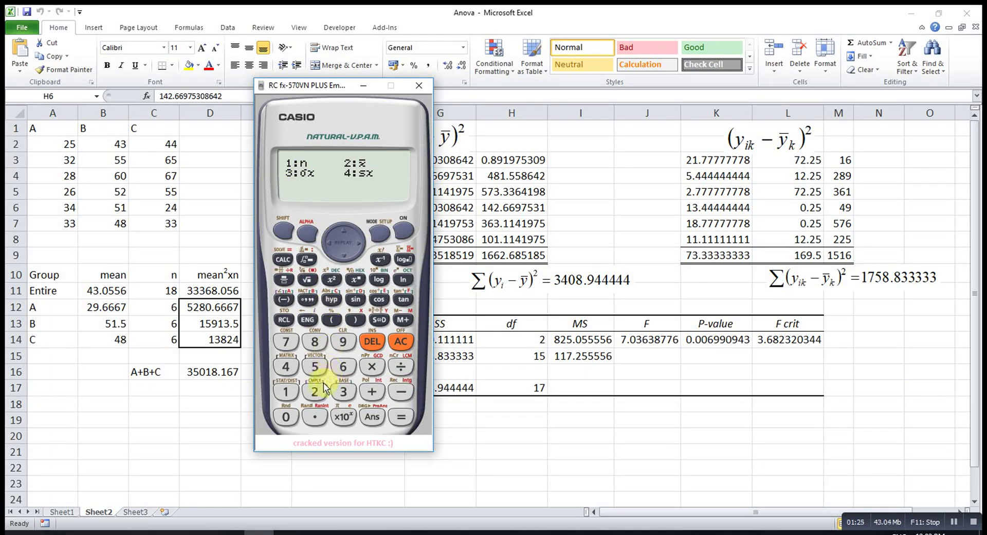
{"action": "left_click", "coordinate": [342, 392]}
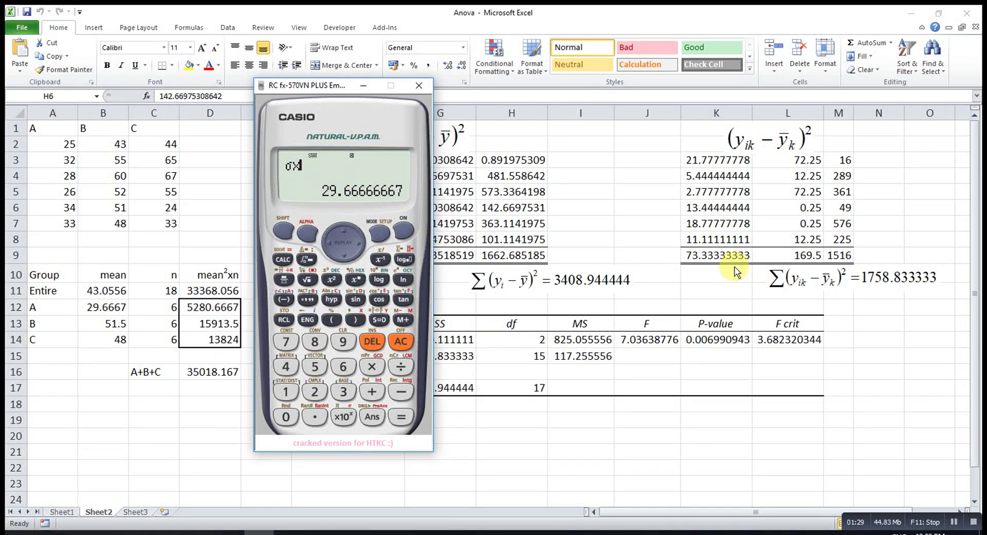
{"action": "left_click", "coordinate": [330, 281]}
{"action": "left_click", "coordinate": [373, 368]}
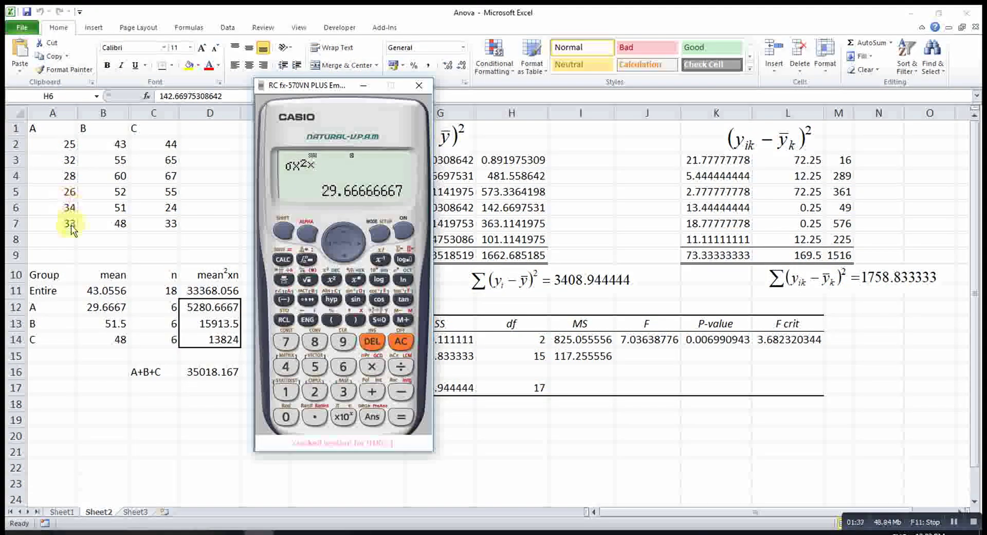
{"action": "left_click", "coordinate": [345, 367]}
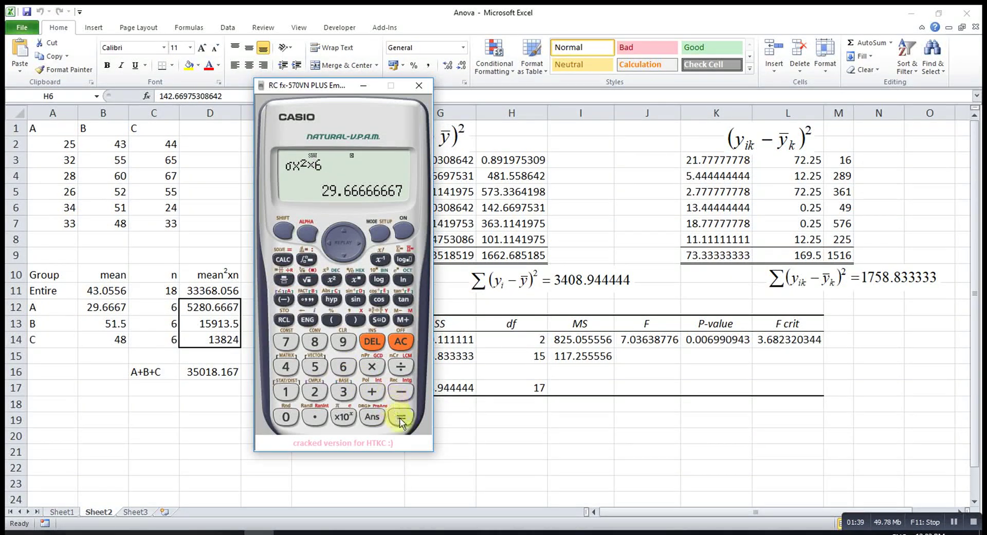
{"action": "left_click", "coordinate": [401, 416]}
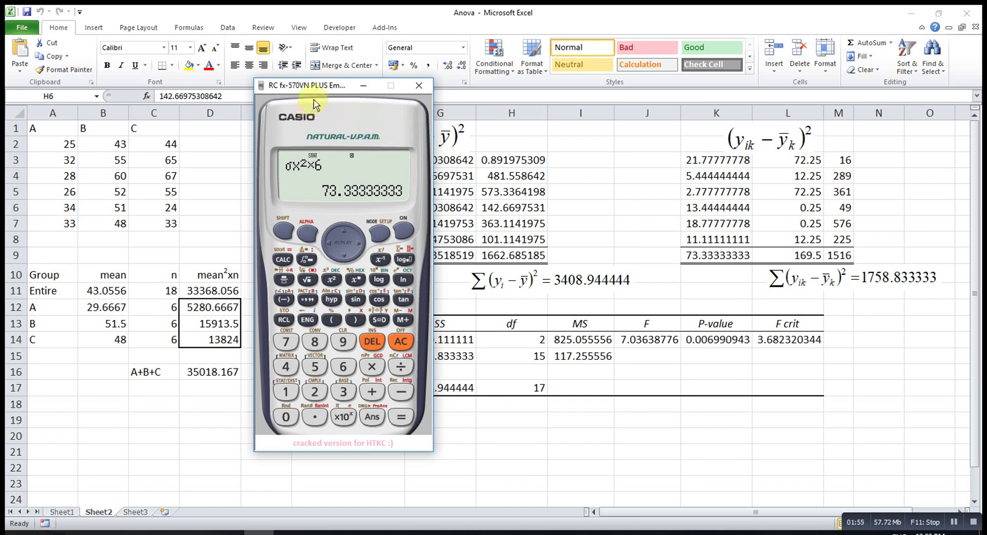
- Move the calculator window clear of the (yi − ȳ)² table and the SS and df columns of the ANOVA table
{"action": "left_click_drag", "start_coordinate": [320, 92], "coordinate": [628, 148]}
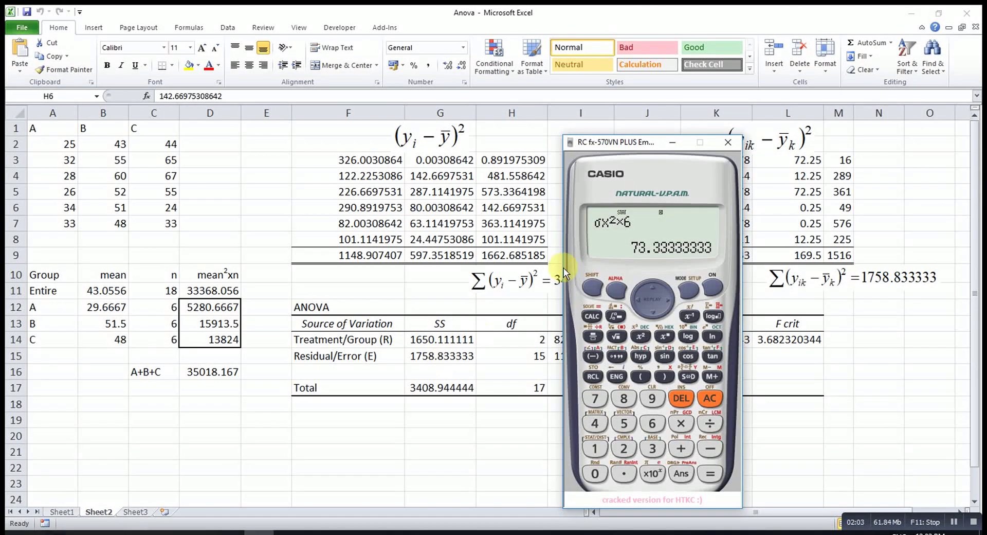
{"action": "left_click_drag", "start_coordinate": [630, 141], "coordinate": [645, 72]}
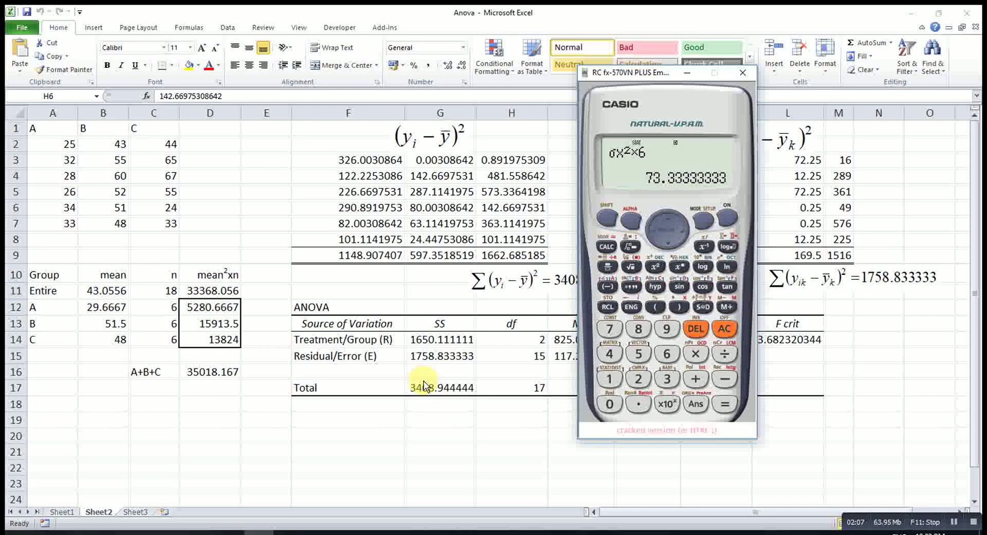
- Clear all of the calculator's setup and memory to discard group A's statistics data
{"action": "left_click", "coordinate": [724, 329]}
{"action": "left_click", "coordinate": [700, 220]}
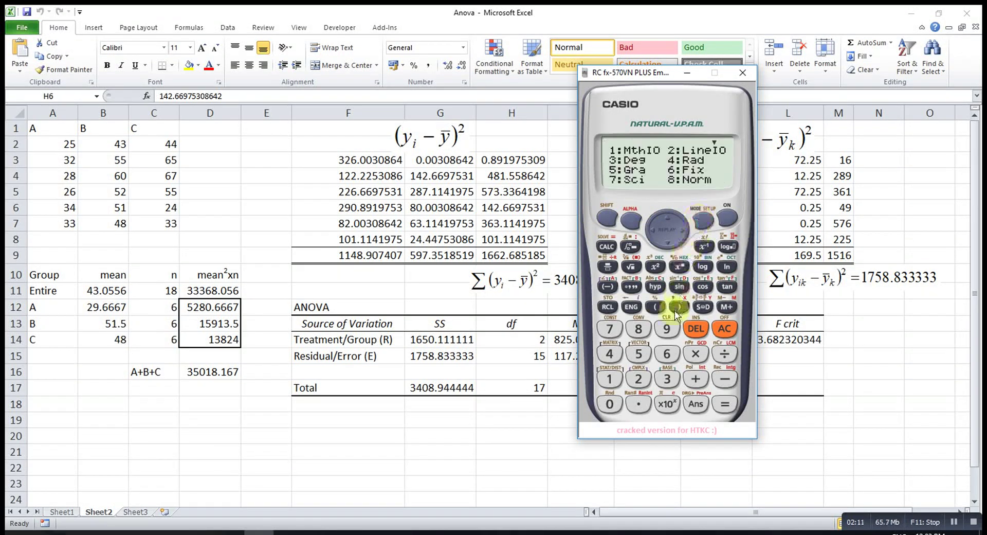
{"action": "left_click", "coordinate": [724, 329]}
{"action": "left_click", "coordinate": [607, 218]}
{"action": "left_click", "coordinate": [666, 329]}
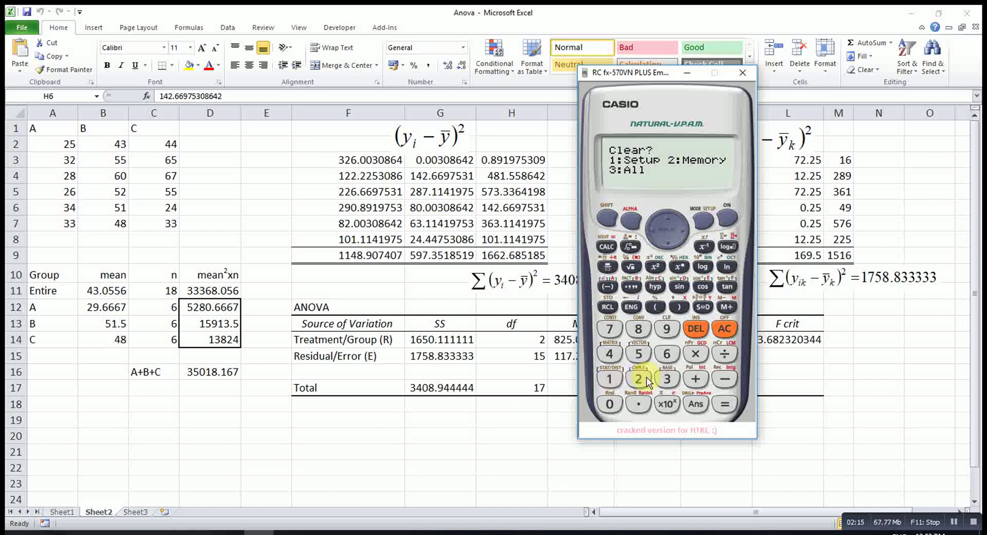
{"action": "left_click", "coordinate": [665, 380]}
{"action": "left_click", "coordinate": [725, 404]}
{"action": "left_click", "coordinate": [726, 332]}
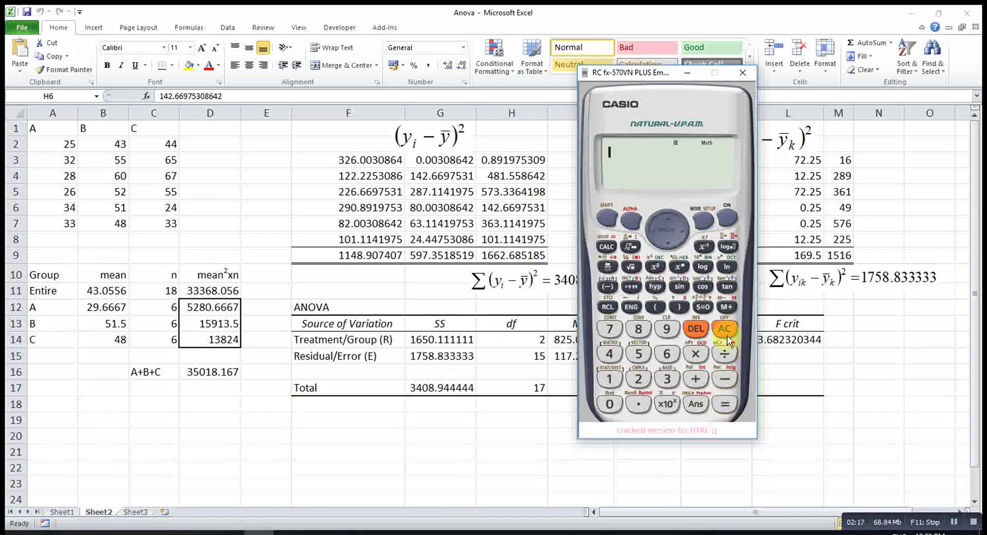
- Set the calculator to one-variable statistics (STAT, 1-VAR) and move its window clear of the group A, B and C data
{"action": "left_click", "coordinate": [701, 222]}
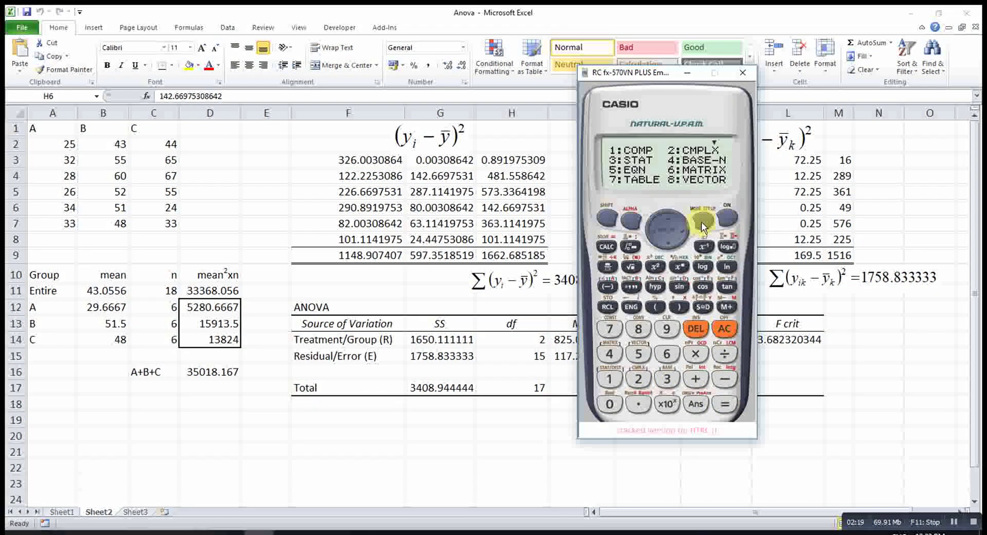
{"action": "left_click", "coordinate": [667, 380]}
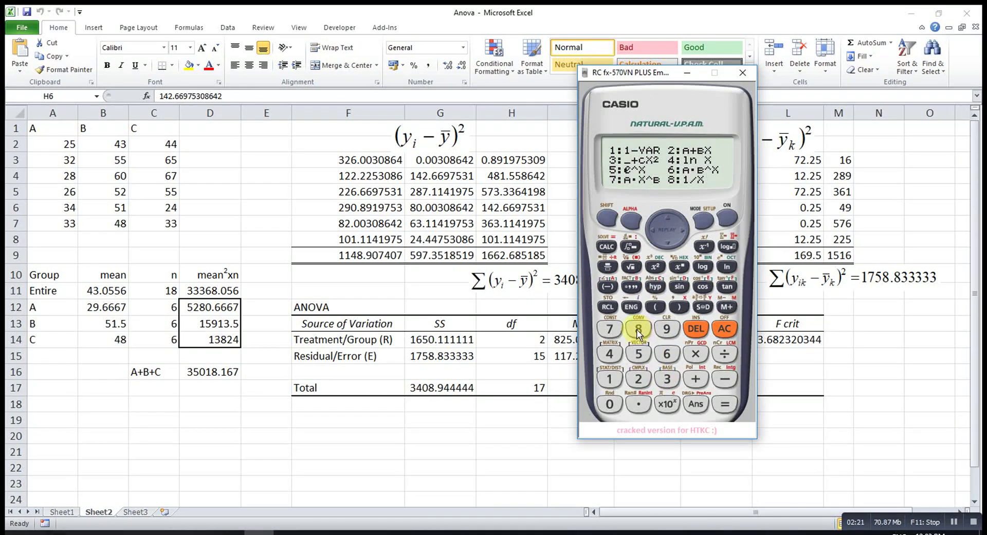
{"action": "left_click", "coordinate": [609, 380]}
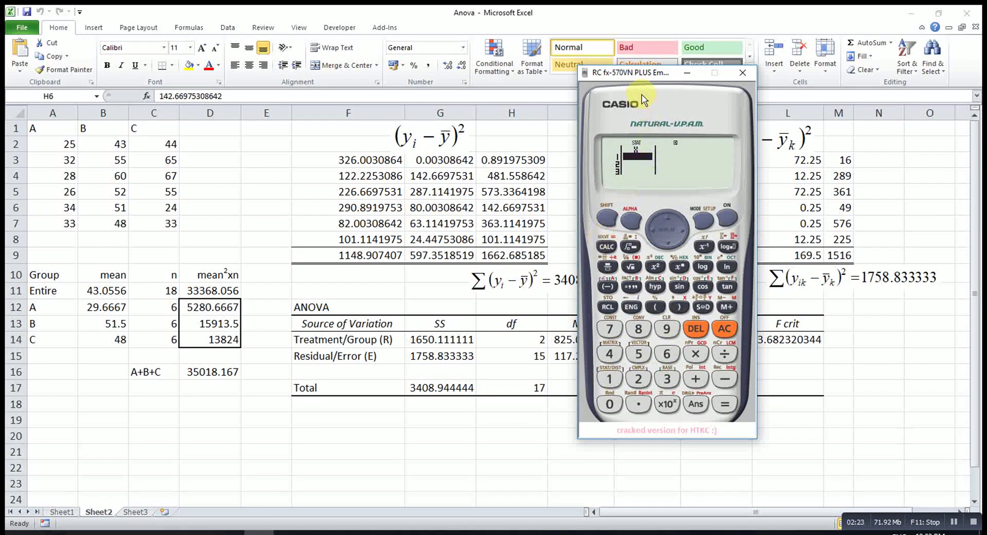
{"action": "left_click_drag", "start_coordinate": [634, 81], "coordinate": [285, 91]}
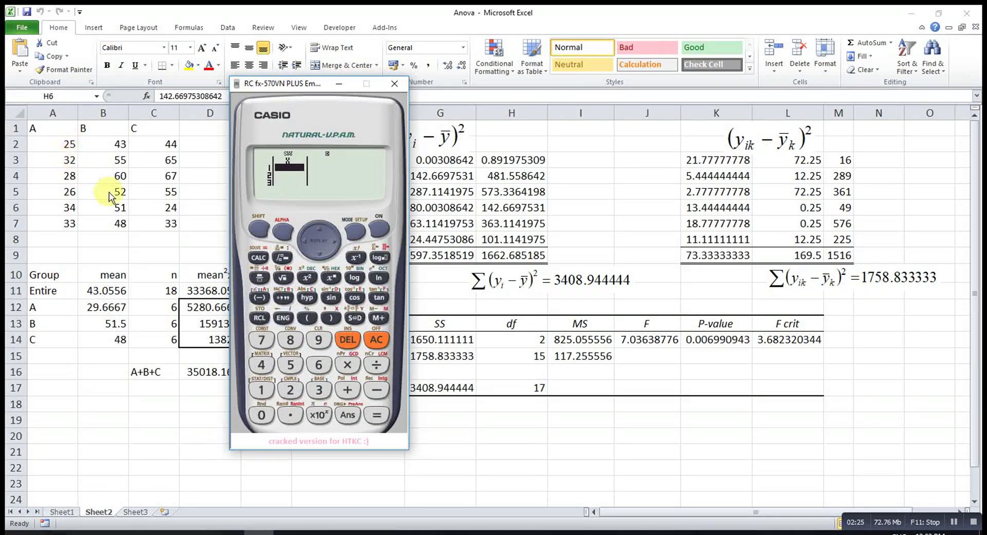
- Enter group A's values 25, 32, 28, 26, 34 and 33 as the first six statistics data entries
{"action": "left_click", "coordinate": [291, 390]}
{"action": "left_click", "coordinate": [290, 364]}
{"action": "left_click", "coordinate": [377, 415]}
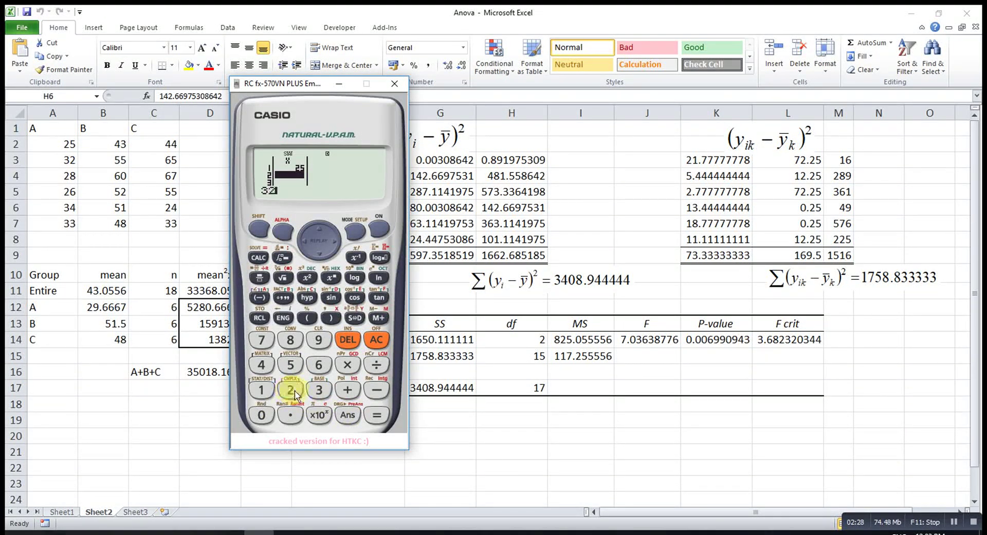
{"action": "left_click", "coordinate": [377, 414]}
{"action": "left_click", "coordinate": [291, 389]}
{"action": "left_click", "coordinate": [370, 415]}
{"action": "left_click", "coordinate": [376, 416]}
{"action": "left_click", "coordinate": [319, 390]}
{"action": "left_click", "coordinate": [261, 365]}
{"action": "left_click", "coordinate": [366, 416]}
{"action": "left_click", "coordinate": [375, 415]}
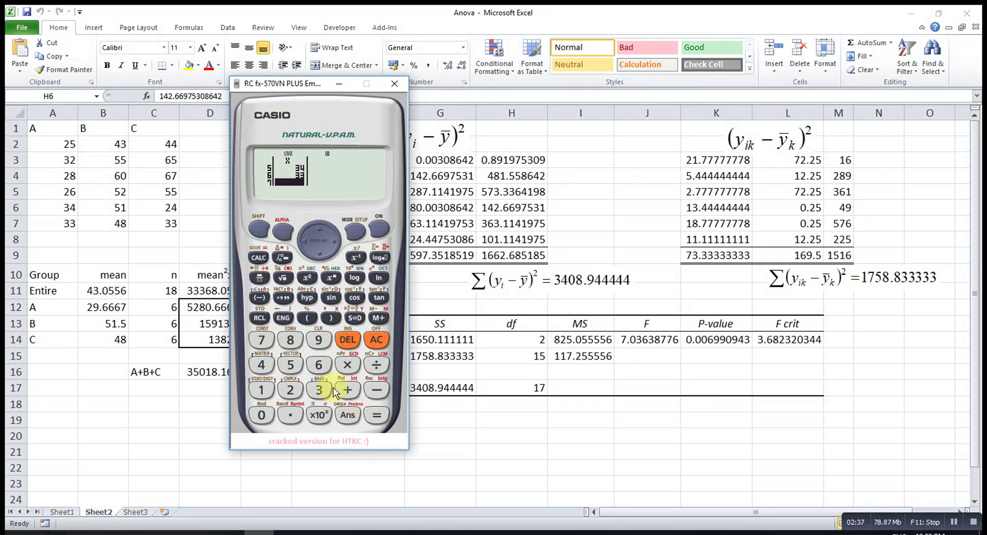
- Append group B's values 43, 55, 60, 52, 51 and 48 to the statistics data
{"action": "left_click", "coordinate": [261, 365]}
{"action": "left_click", "coordinate": [324, 390]}
{"action": "left_click", "coordinate": [290, 364]}
{"action": "left_click", "coordinate": [290, 365]}
{"action": "left_click", "coordinate": [376, 415]}
{"action": "left_click", "coordinate": [261, 415]}
{"action": "left_click", "coordinate": [376, 414]}
{"action": "left_click", "coordinate": [295, 366]}
{"action": "left_click", "coordinate": [376, 415]}
{"action": "left_click", "coordinate": [290, 365]}
{"action": "left_click", "coordinate": [261, 390]}
{"action": "left_click", "coordinate": [376, 415]}
{"action": "left_click", "coordinate": [261, 365]}
{"action": "left_click", "coordinate": [293, 339]}
{"action": "left_click", "coordinate": [377, 415]}
- Append group C's values 44, 65, 67, 55, 24 and 33 to the statistics data and leave the data editor
{"action": "left_click", "coordinate": [261, 365]}
{"action": "left_click", "coordinate": [261, 364]}
{"action": "left_click", "coordinate": [378, 415]}
{"action": "left_click", "coordinate": [319, 365]}
{"action": "left_click", "coordinate": [290, 365]}
{"action": "left_click", "coordinate": [378, 415]}
{"action": "left_click", "coordinate": [318, 364]}
{"action": "left_click", "coordinate": [261, 339]}
{"action": "left_click", "coordinate": [377, 414]}
{"action": "left_click", "coordinate": [297, 369]}
{"action": "left_click", "coordinate": [377, 414]}
{"action": "left_click", "coordinate": [290, 389]}
{"action": "left_click", "coordinate": [261, 364]}
{"action": "left_click", "coordinate": [377, 414]}
{"action": "left_click", "coordinate": [319, 391]}
{"action": "left_click", "coordinate": [376, 415]}
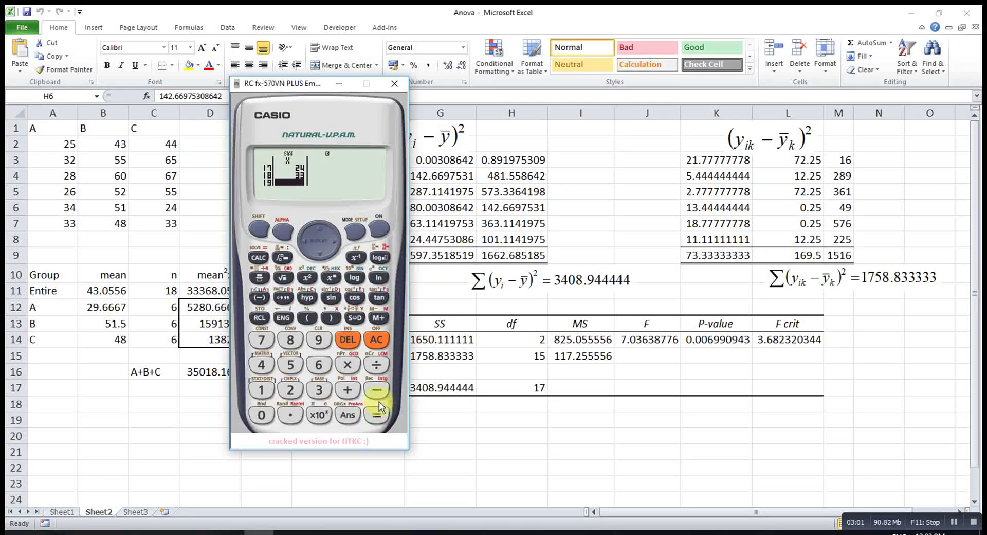
{"action": "left_click", "coordinate": [376, 339]}
- Calculate the total sum of squares for all three groups as σx²×18 from the statistics data
{"action": "left_click", "coordinate": [259, 229]}
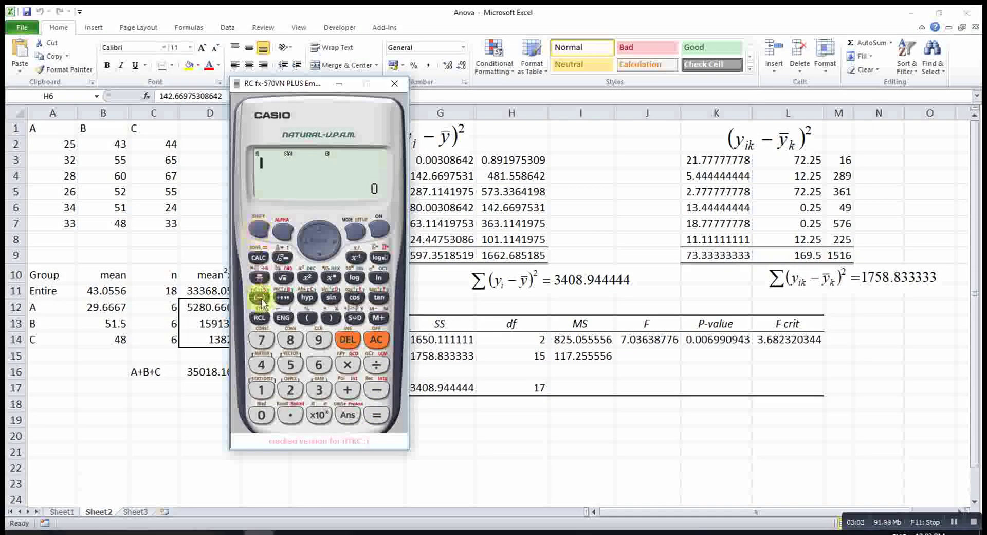
{"action": "left_click", "coordinate": [261, 389]}
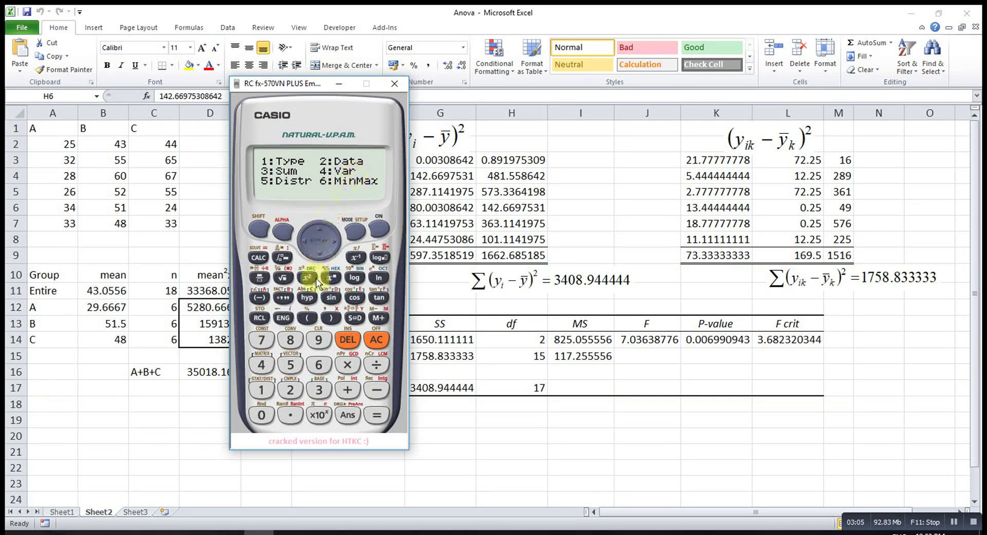
{"action": "left_click", "coordinate": [261, 364]}
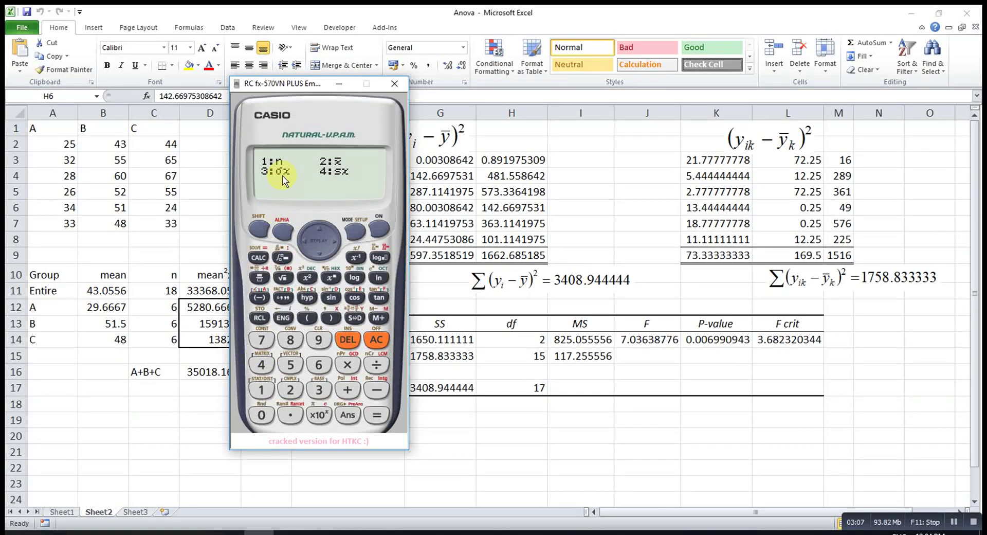
{"action": "left_click", "coordinate": [319, 390]}
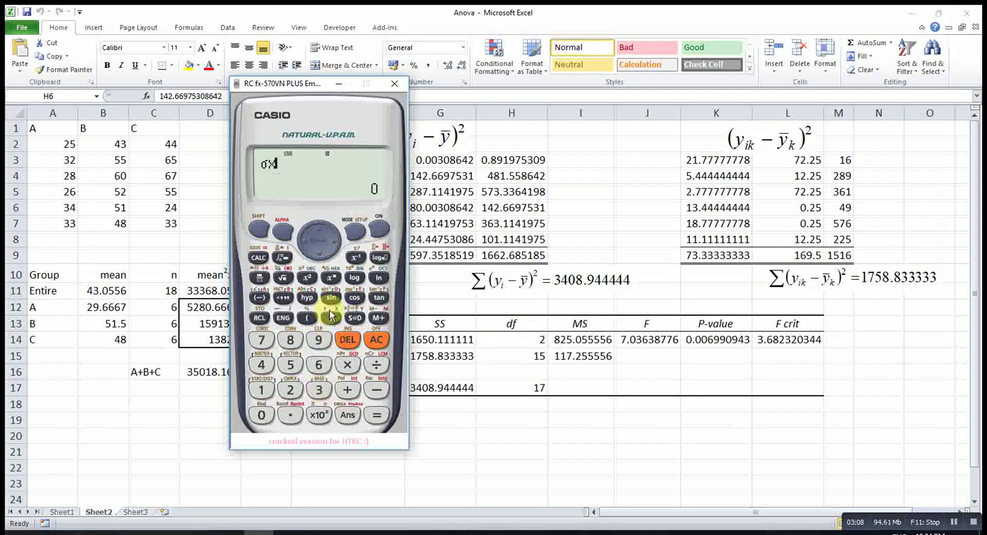
{"action": "left_click", "coordinate": [306, 279]}
{"action": "left_click", "coordinate": [346, 366]}
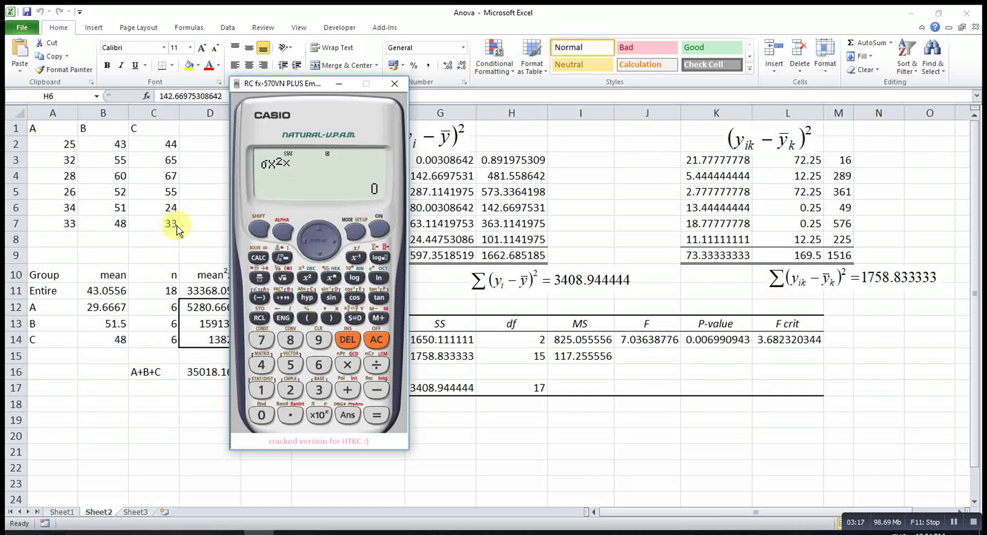
{"action": "left_click", "coordinate": [261, 390]}
{"action": "left_click", "coordinate": [290, 340]}
{"action": "left_click", "coordinate": [377, 414]}
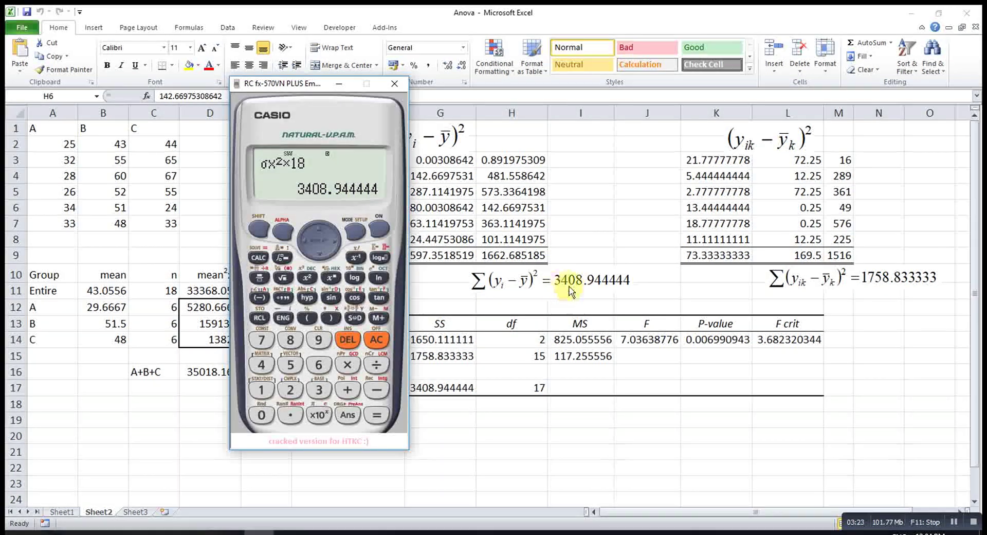
- Subtract the residual sum of squares 1758.83333333 from the calculated total, keeping the calculator window clear of the ANOVA table's SS column
{"action": "left_click_drag", "start_coordinate": [288, 85], "coordinate": [585, 168]}
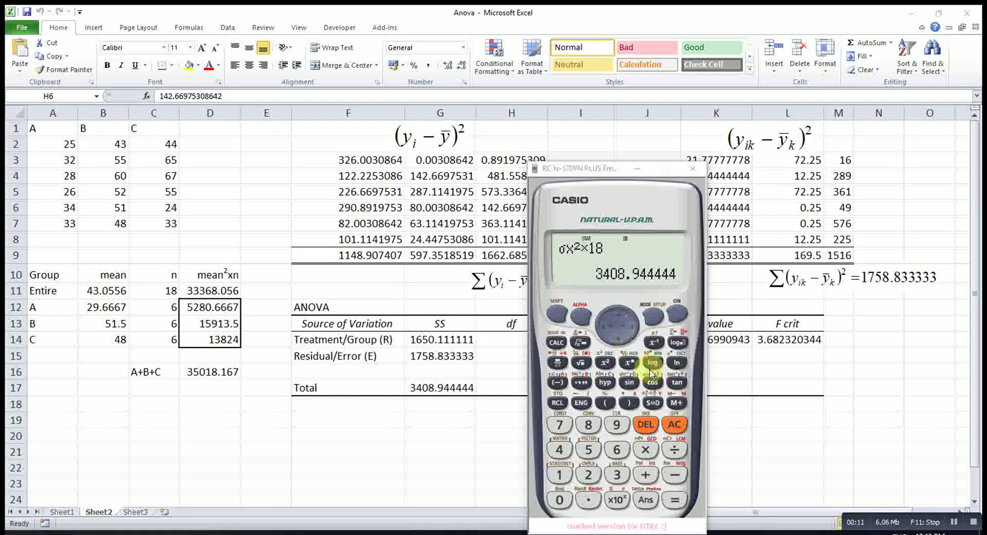
{"action": "left_click", "coordinate": [675, 474]}
{"action": "left_click", "coordinate": [555, 474]}
{"action": "left_click", "coordinate": [560, 424]}
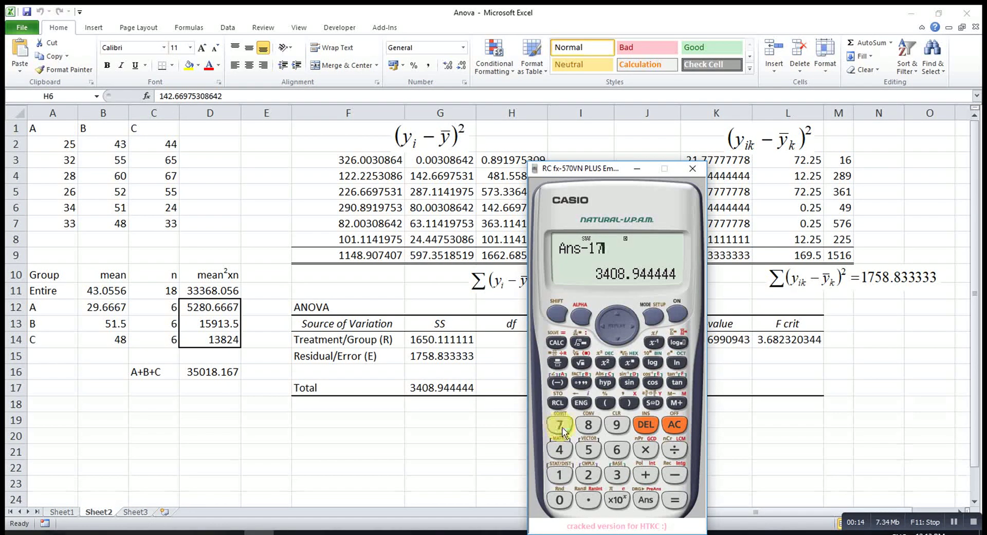
{"action": "left_click", "coordinate": [587, 500]}
{"action": "left_click", "coordinate": [588, 425]}
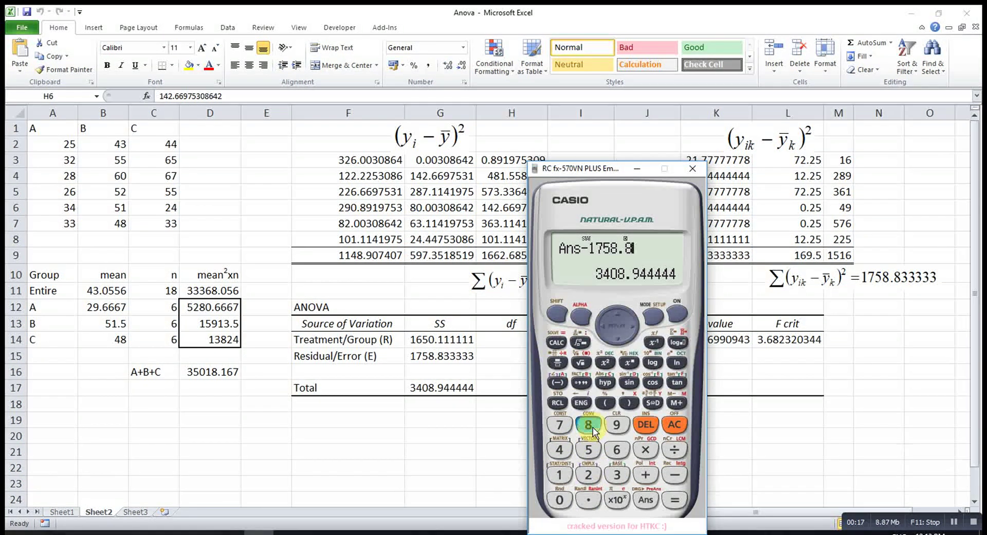
{"action": "left_click", "coordinate": [617, 474]}
{"action": "left_click", "coordinate": [617, 474]}
{"action": "left_click", "coordinate": [617, 474]}
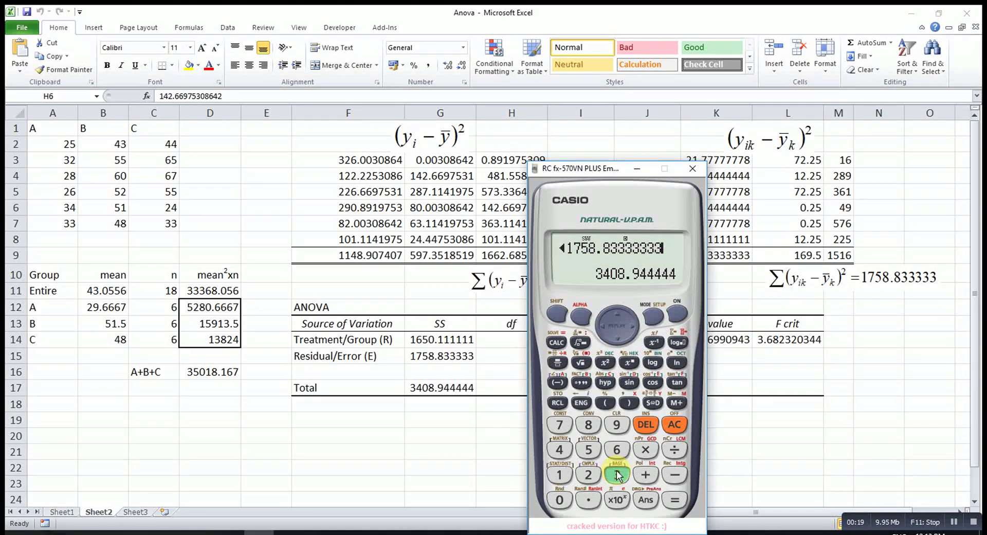
{"action": "left_click", "coordinate": [674, 499]}
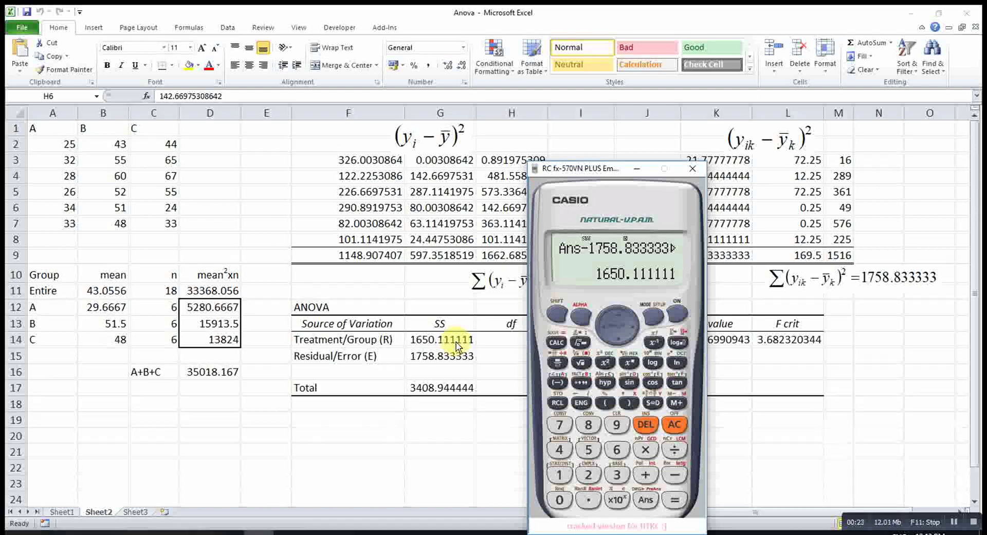
{"action": "left_click_drag", "start_coordinate": [591, 170], "coordinate": [576, 99]}
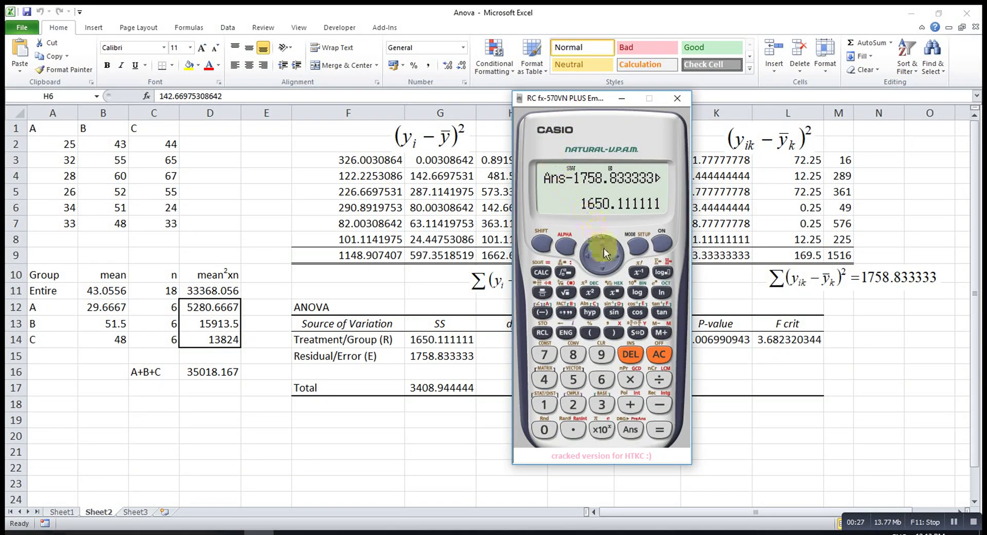